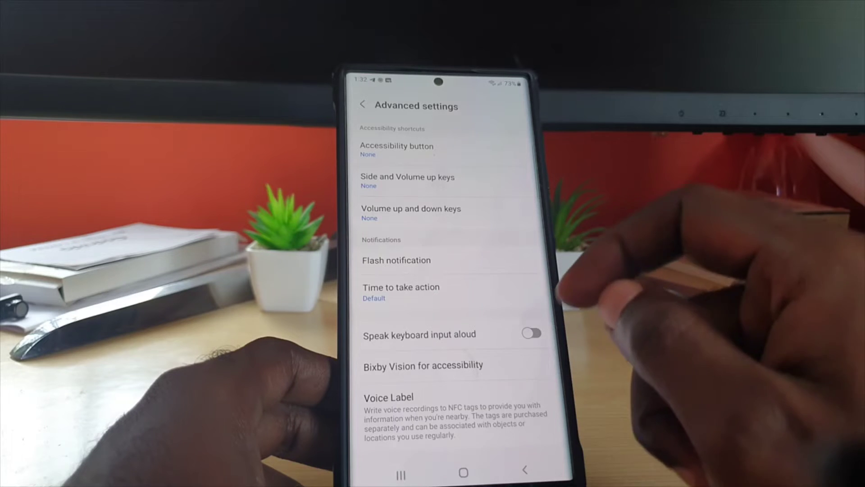
scroll(447, 304, "down", 2)
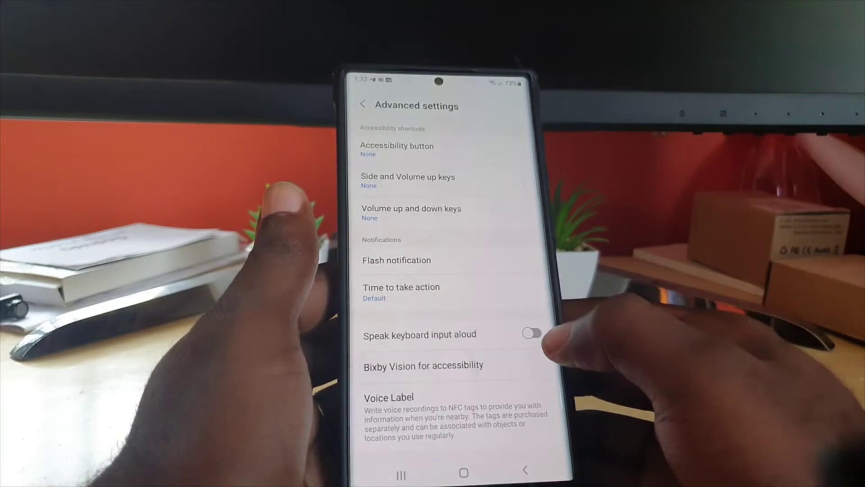
Turn on Speak keyboard input aloud and view its options, currently reading Characters
left_click(531, 334)
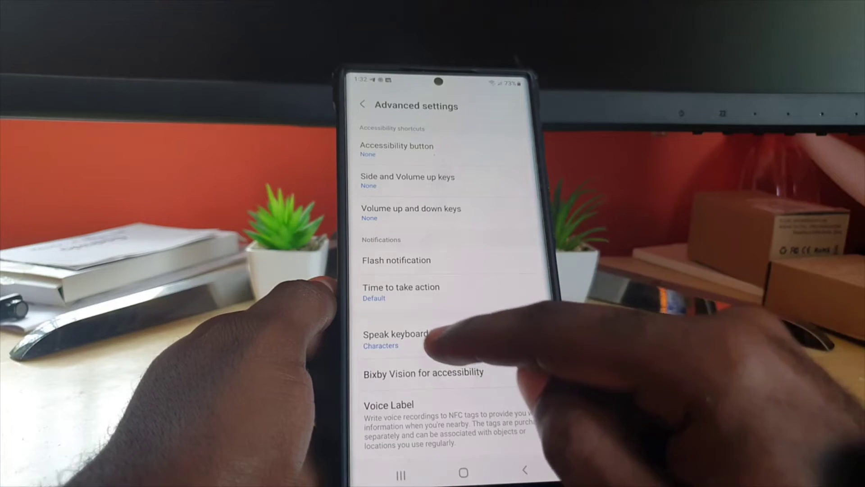
left_click(419, 334)
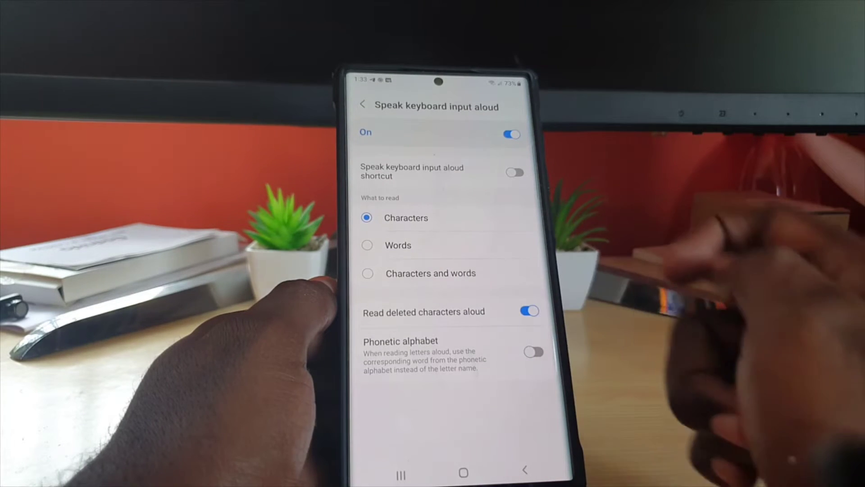